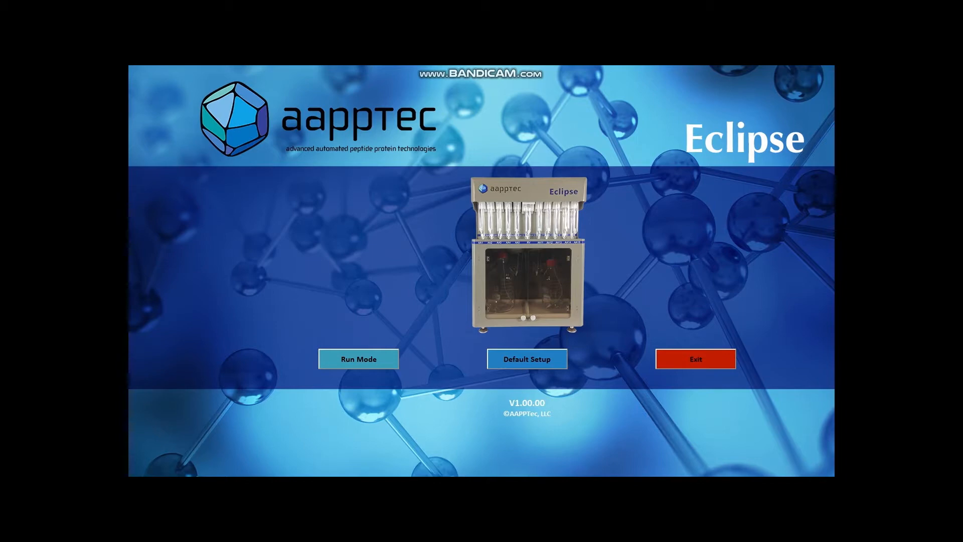
Open the default resource settings and save them, accepting ORN as a custom amino acid and confirming the resource name change
click(527, 359)
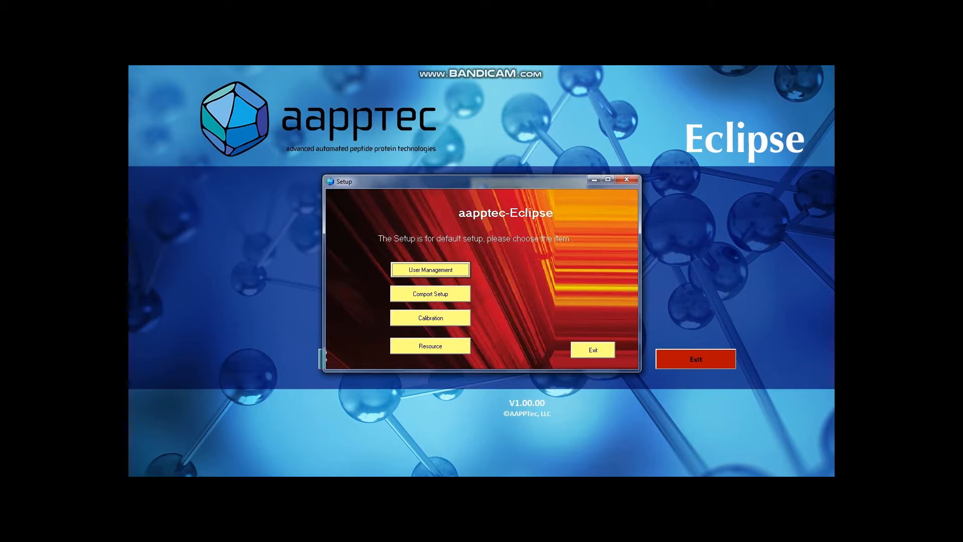
click(430, 346)
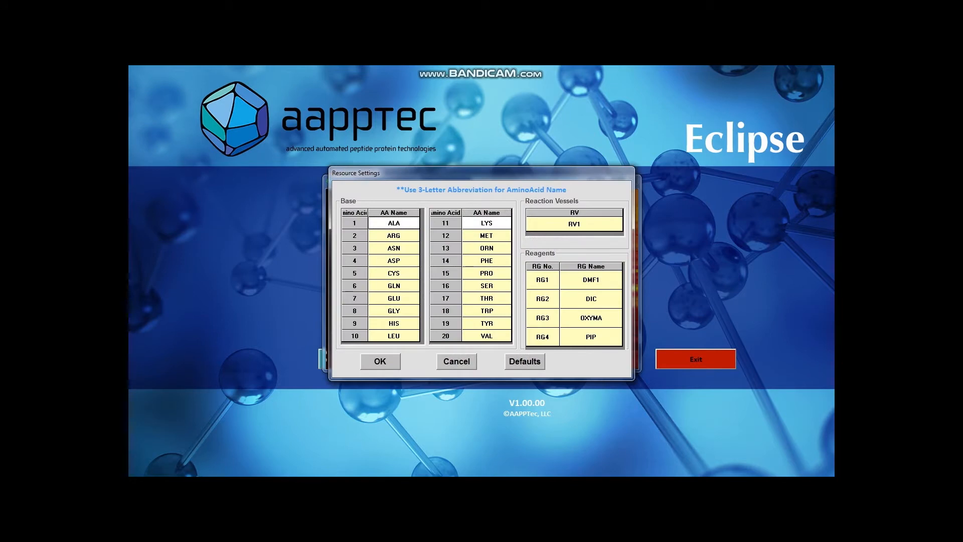
click(381, 361)
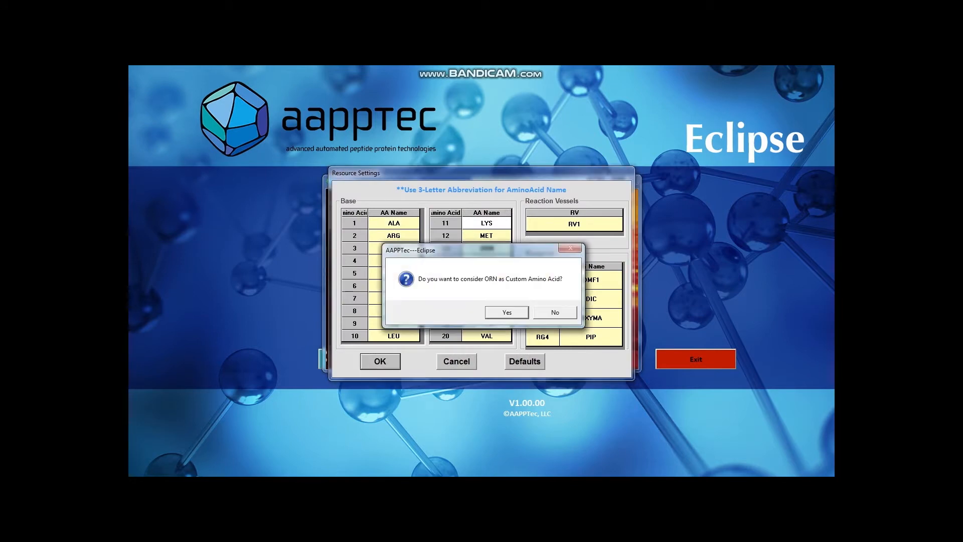
key(Return)
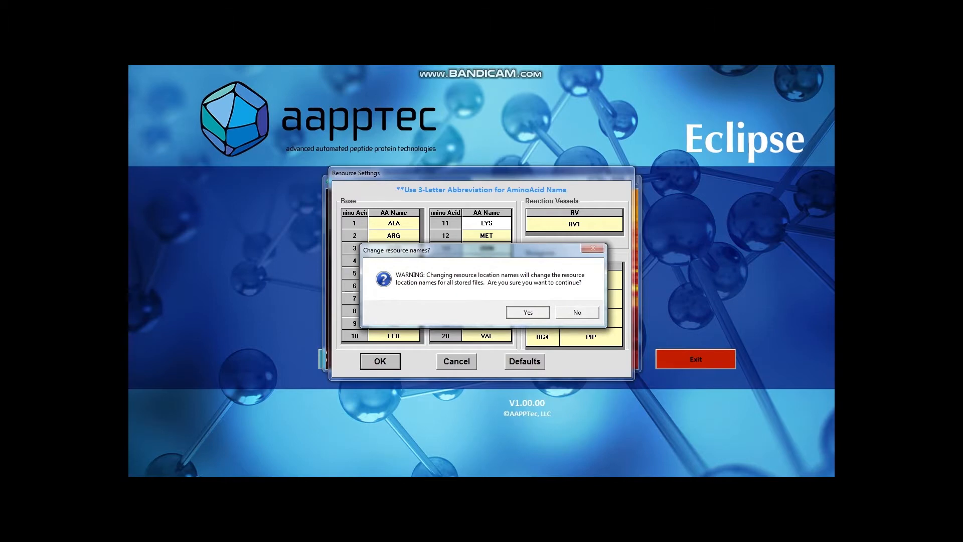
key(Return)
Open the calibration tables, accept their values and leave the default setup
click(430, 318)
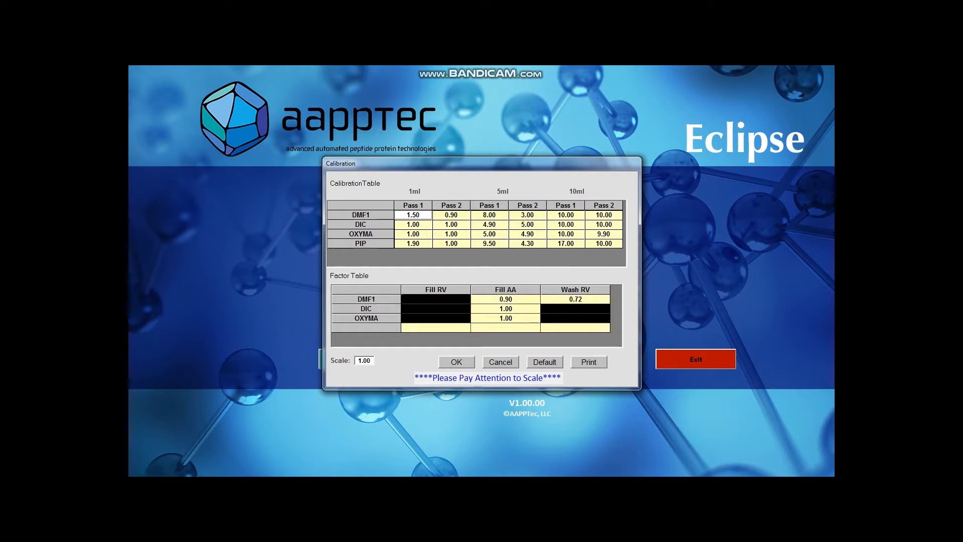
click(457, 362)
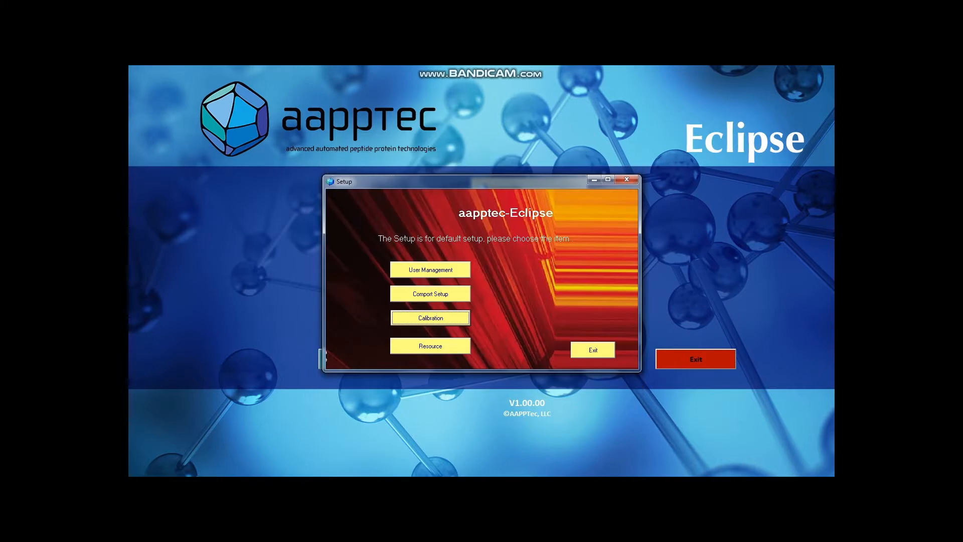
click(593, 350)
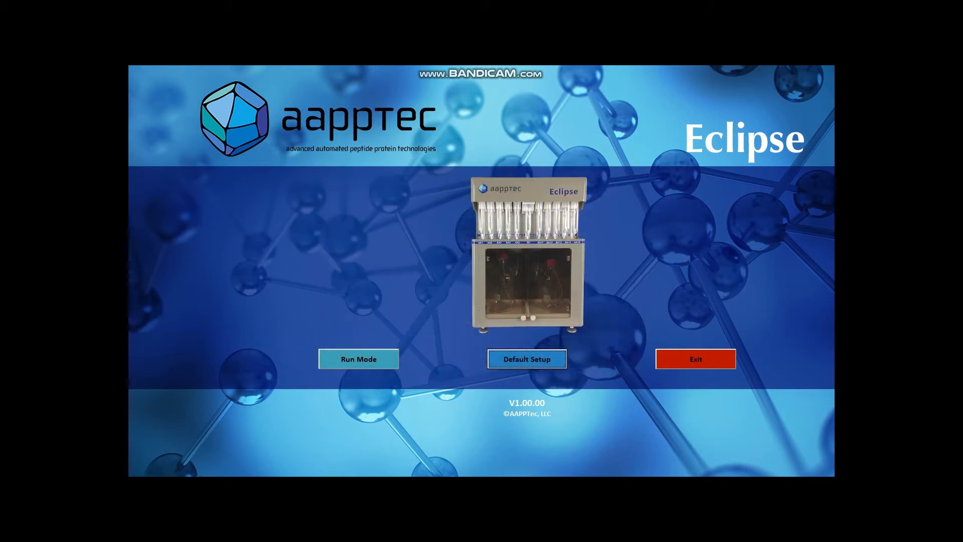
Enter run mode and create a new sequence named HS1234
click(359, 359)
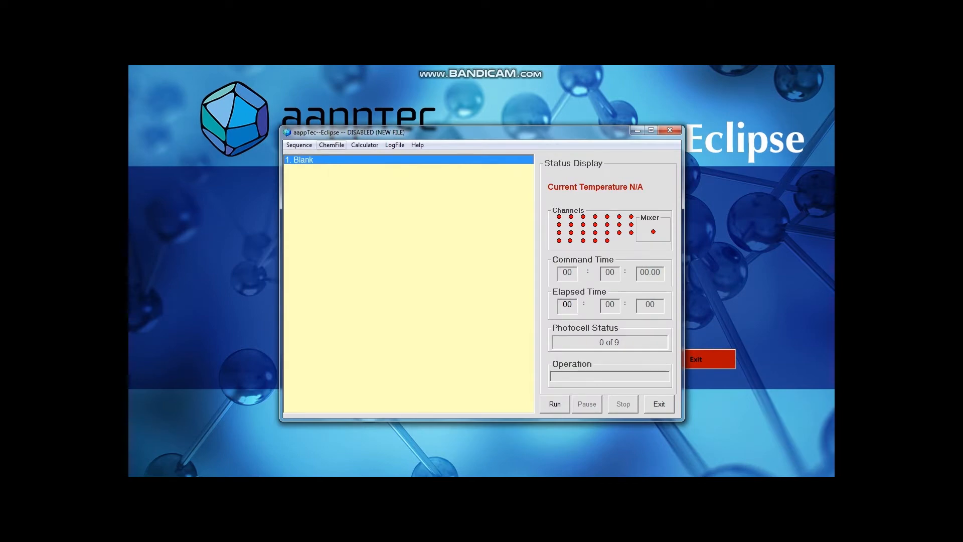
click(299, 145)
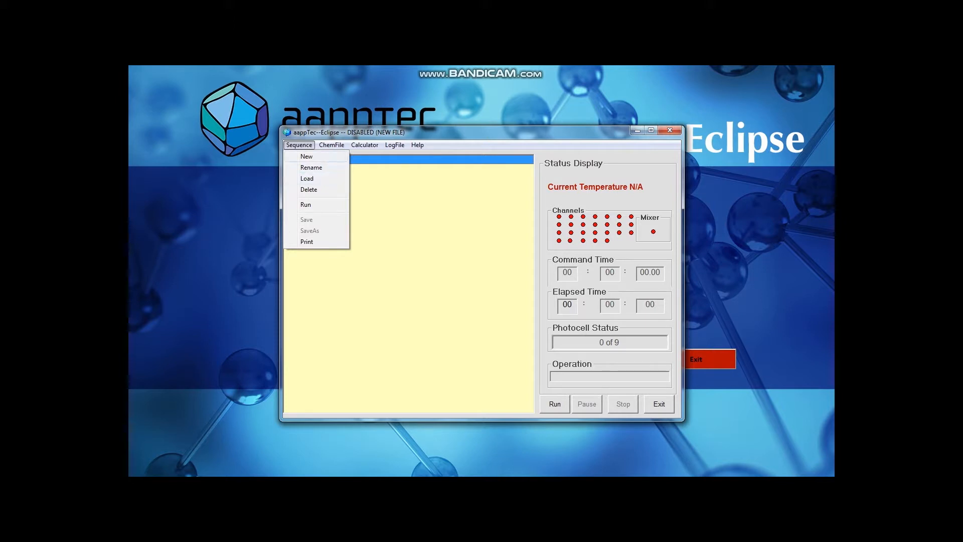
key(Return)
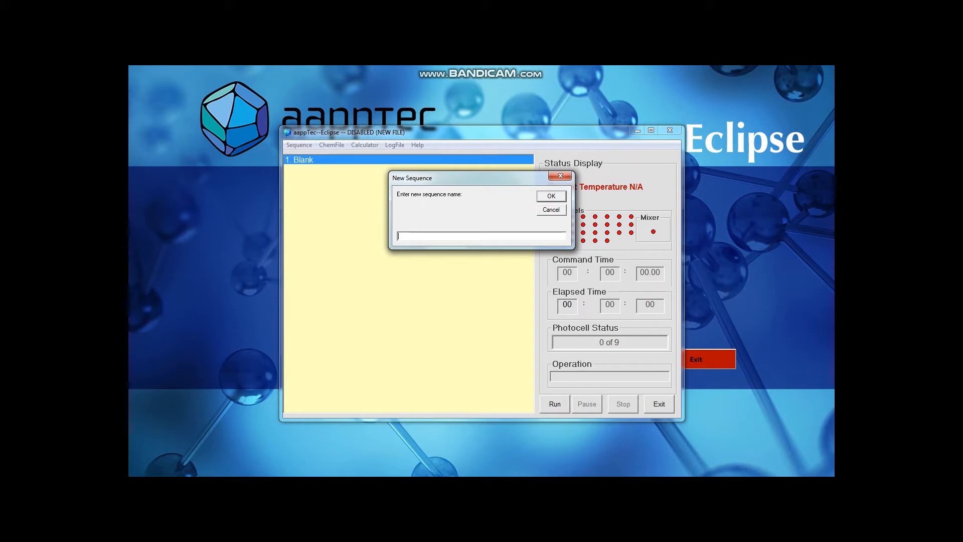
text(HS1234)
key(Return)
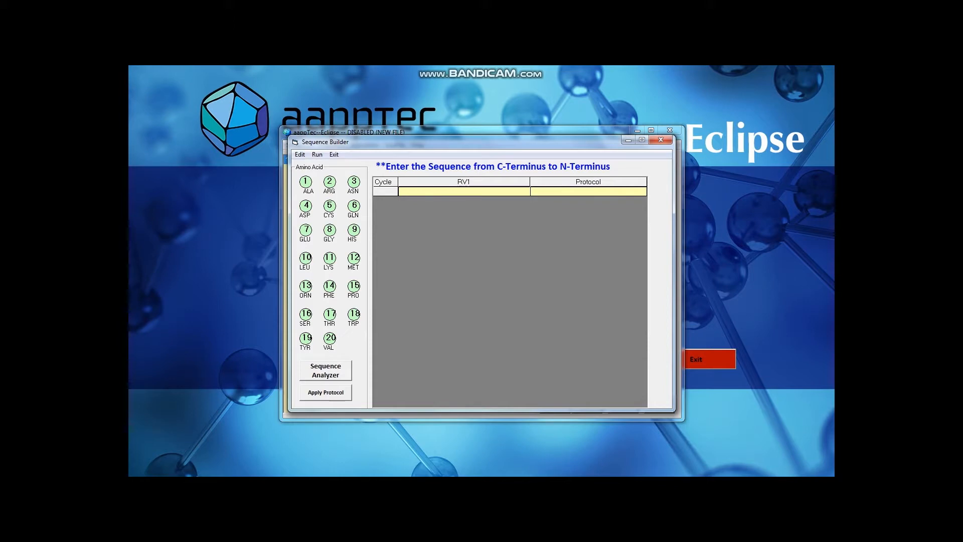
Fill RV1 from C-terminus to N-terminus with ALA, CYS, HIS, GLY, LYS, LEU, LEU and PHE
click(464, 191)
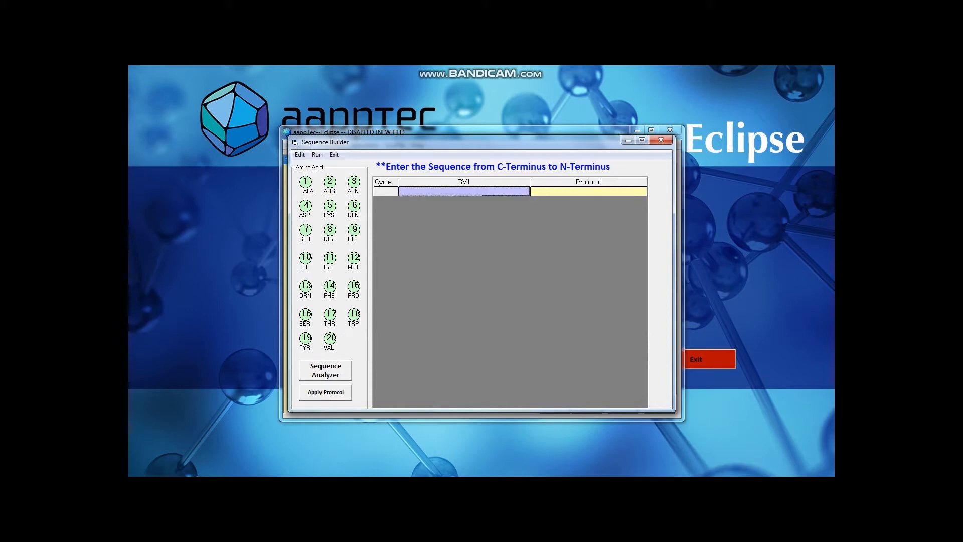
click(305, 182)
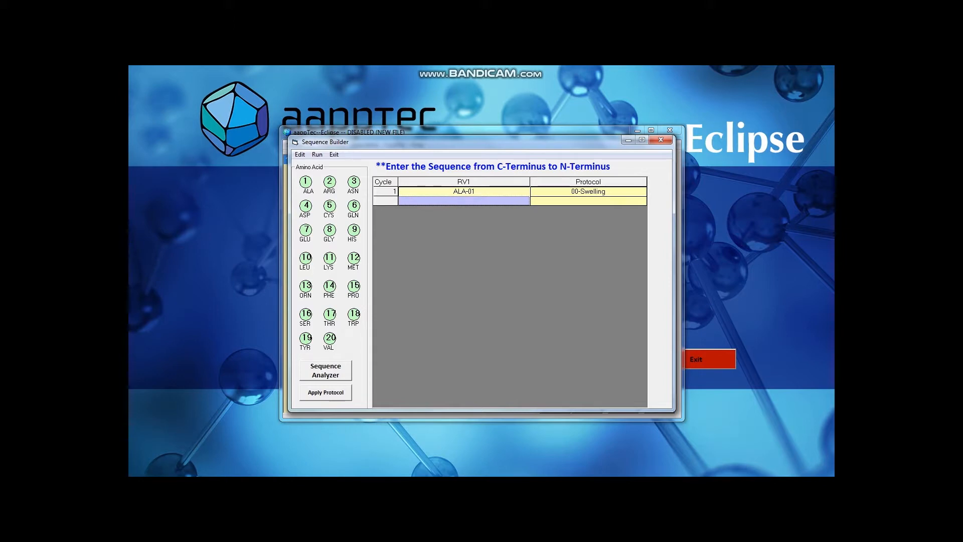
click(330, 205)
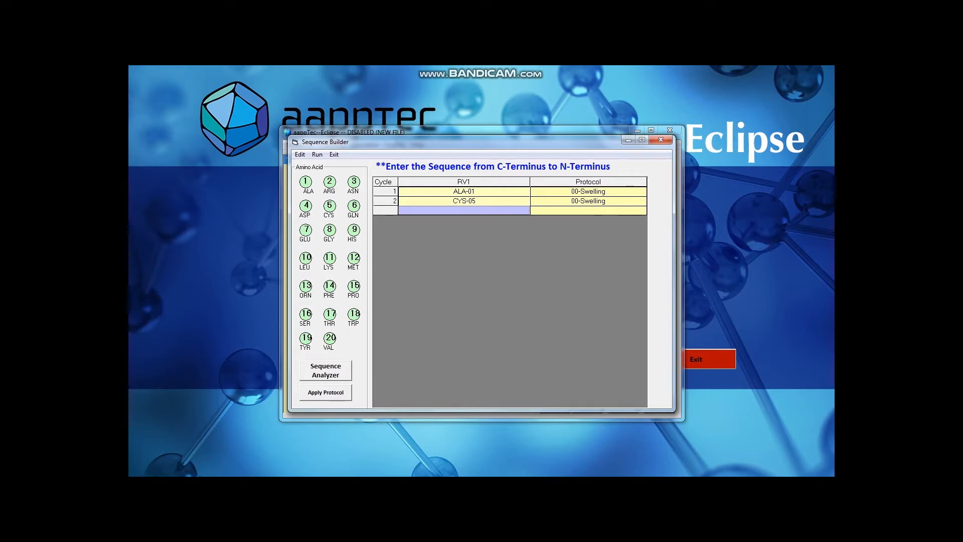
click(353, 230)
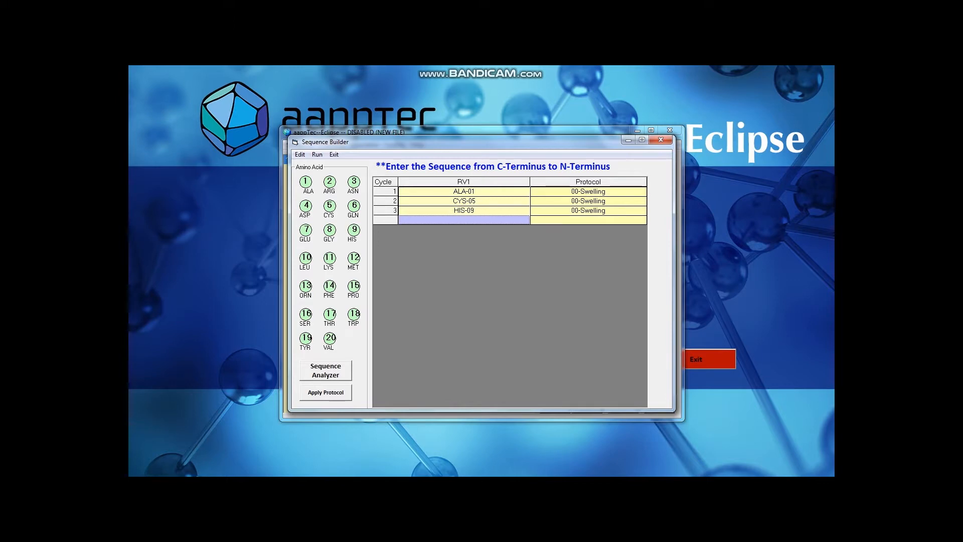
click(329, 230)
click(330, 257)
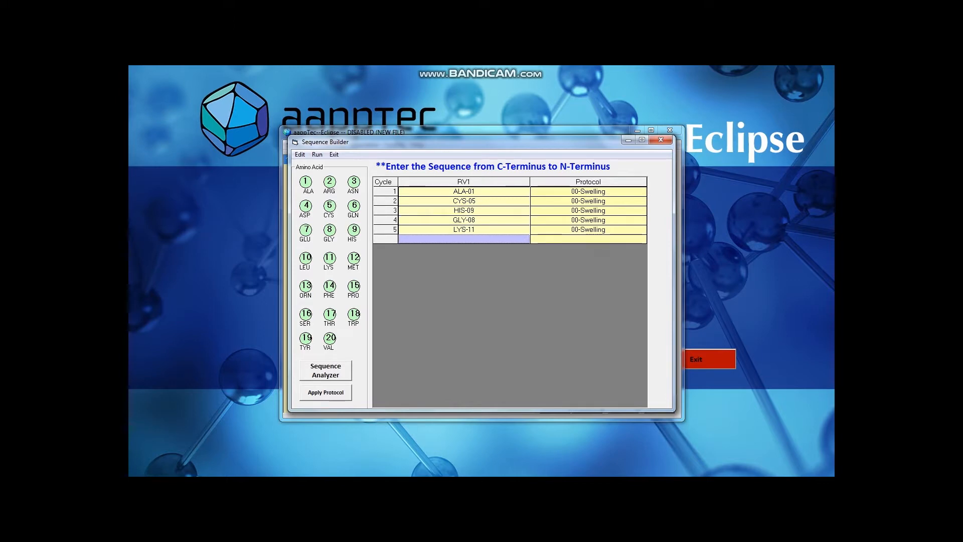
click(306, 258)
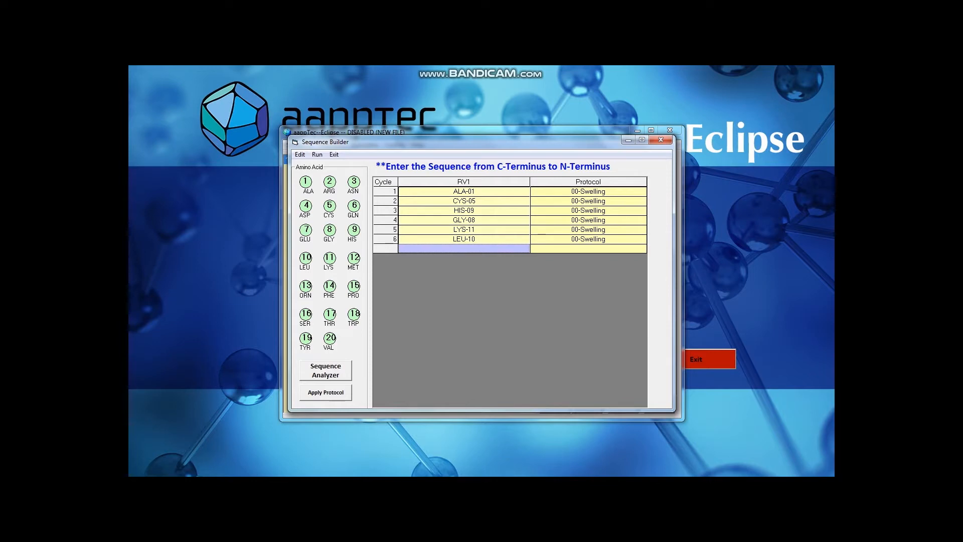
click(305, 258)
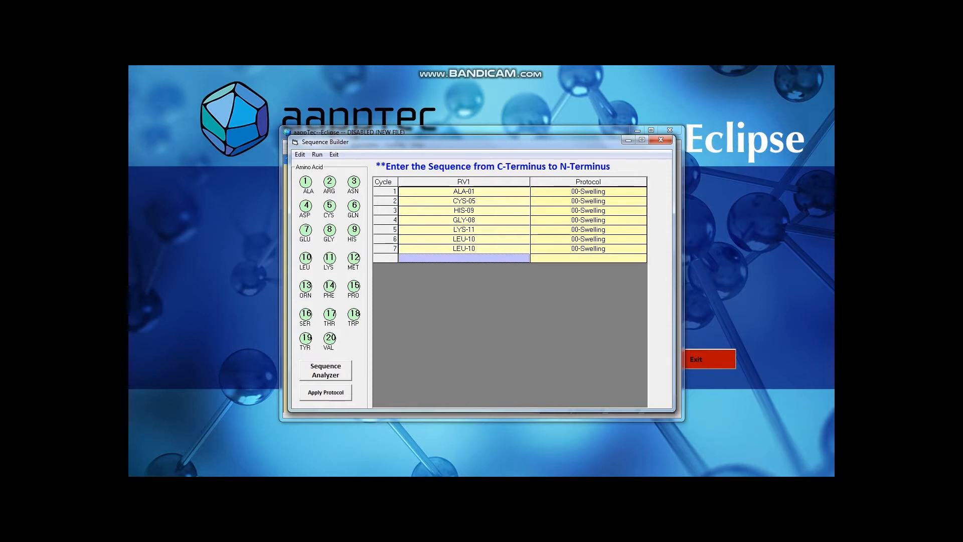
click(330, 285)
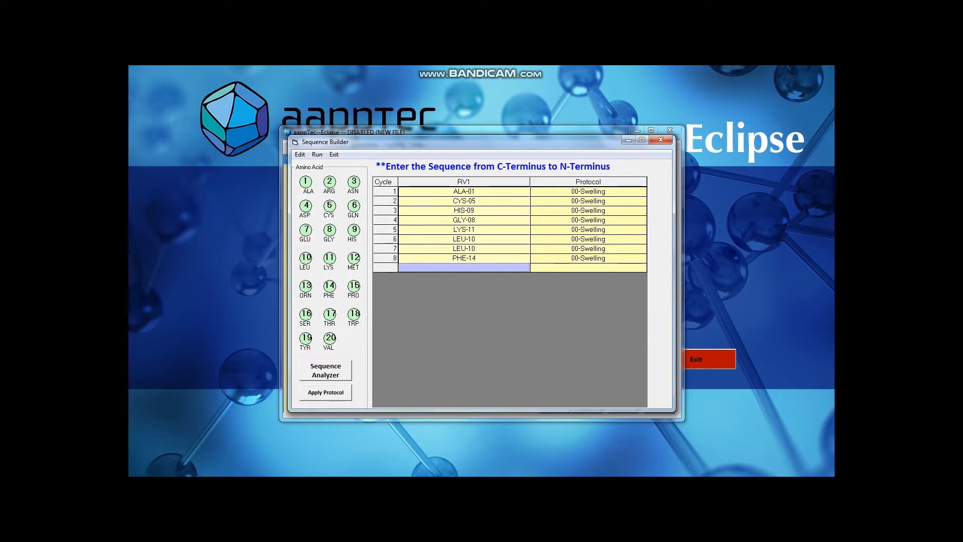
Check the sequence's coupling analysis and apply protocols with no first amino acid on resin, last FMOC group removed and no acetylation
click(325, 370)
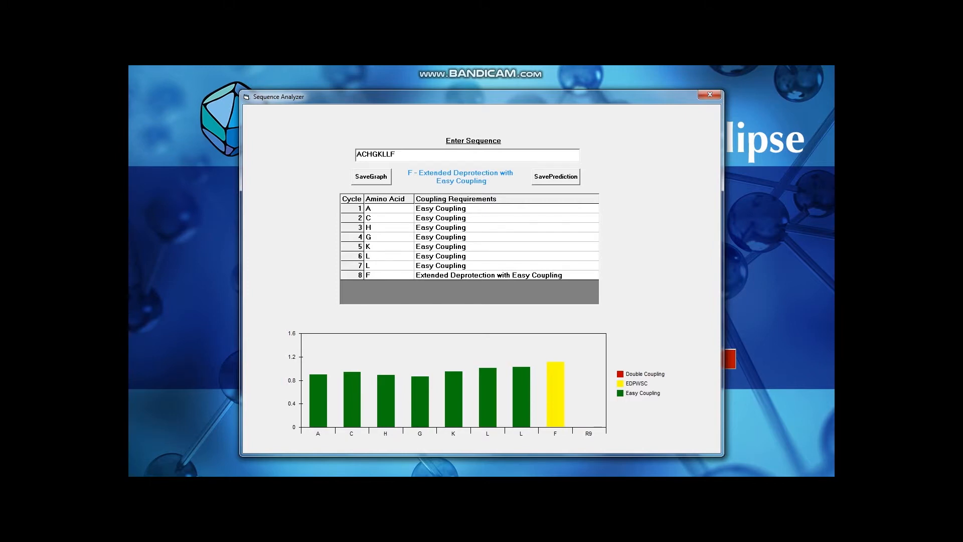
click(710, 94)
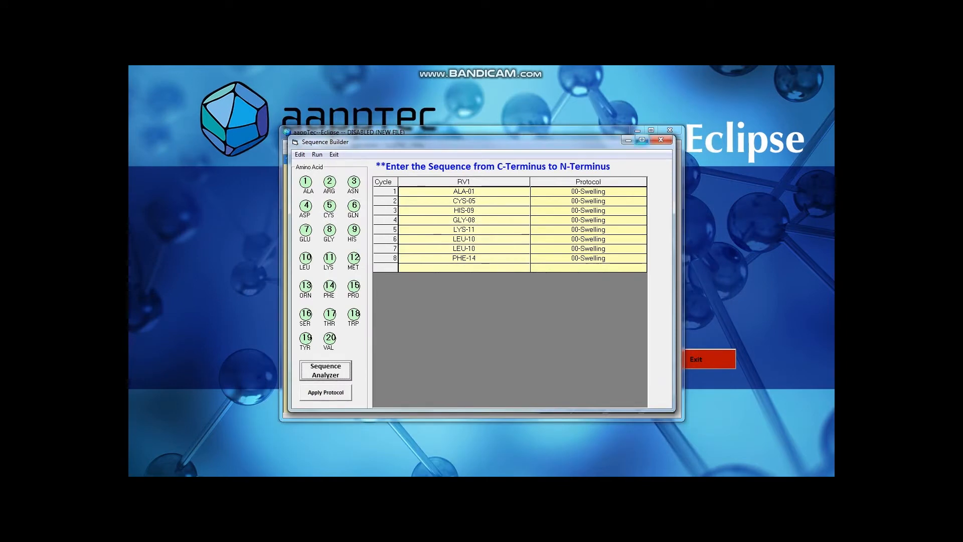
click(325, 392)
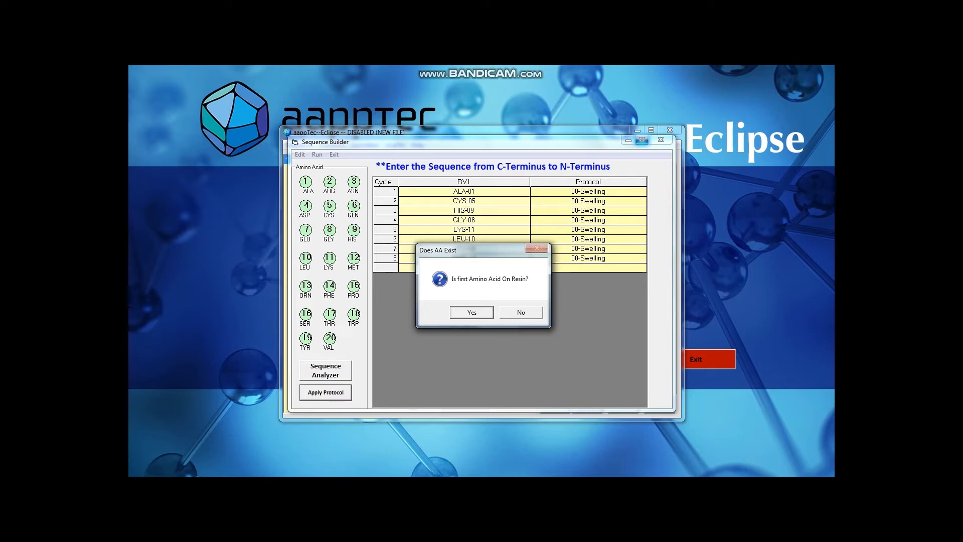
click(521, 312)
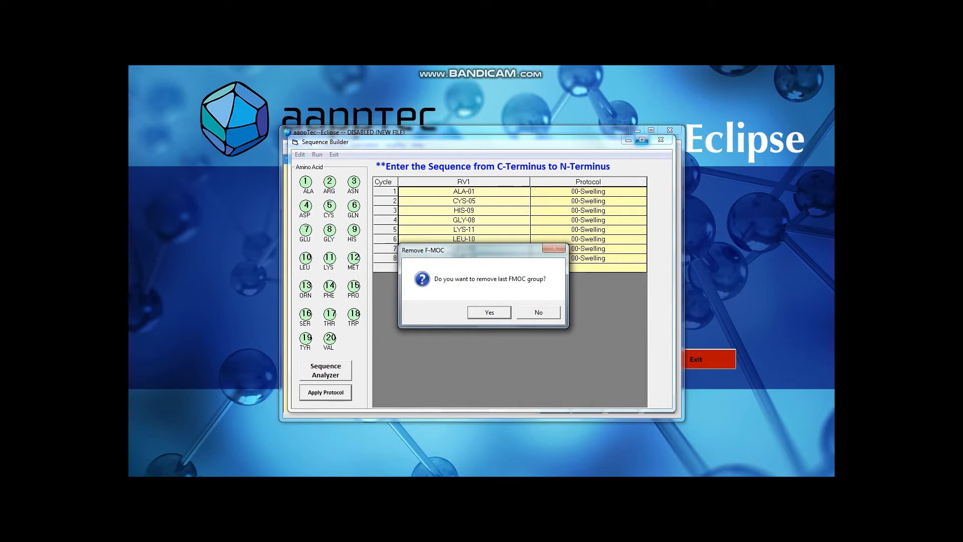
key(Return)
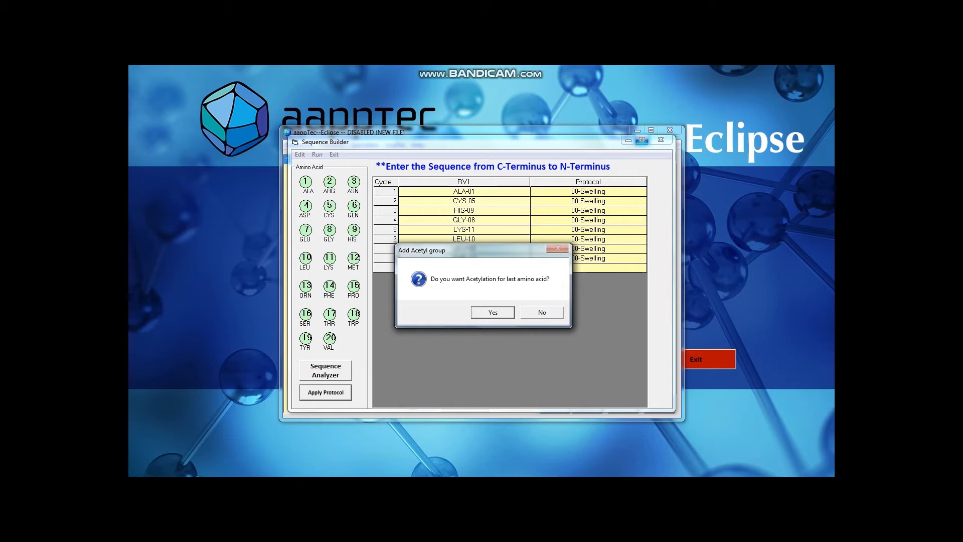
click(542, 313)
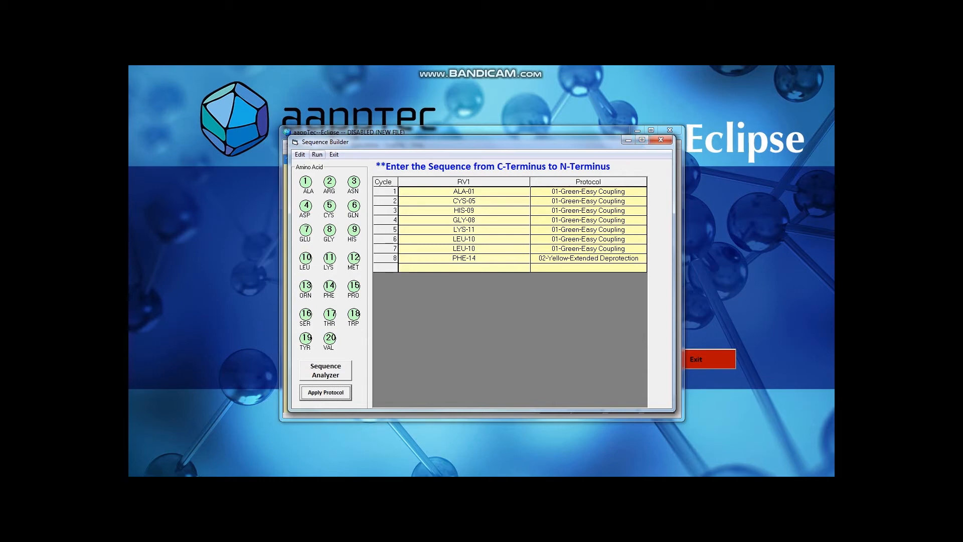
Save the sequence and send it to the run window as a command list
click(300, 155)
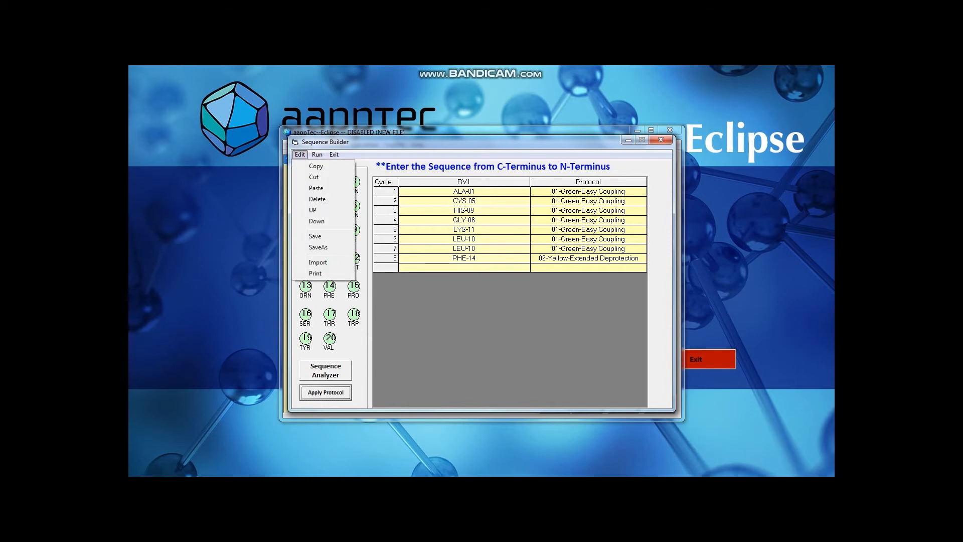
click(315, 236)
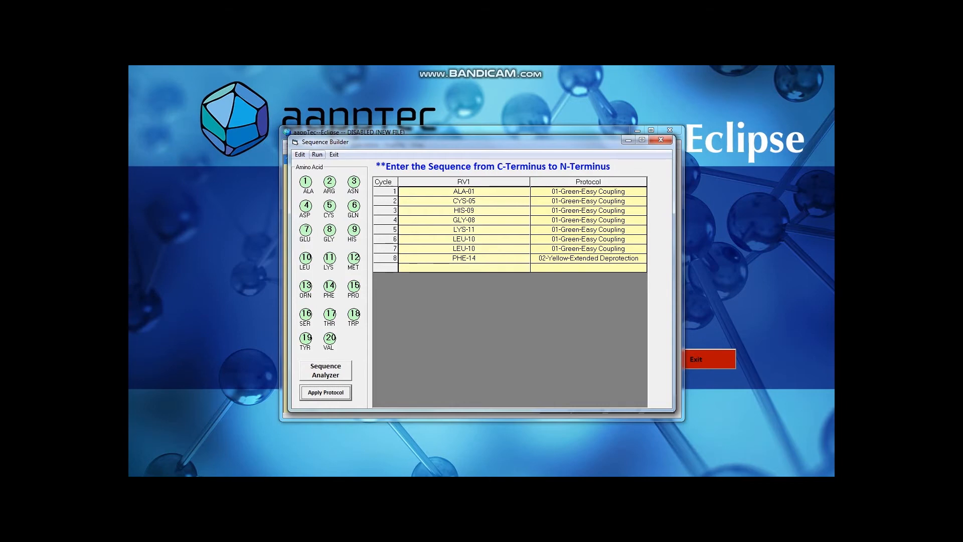
click(317, 155)
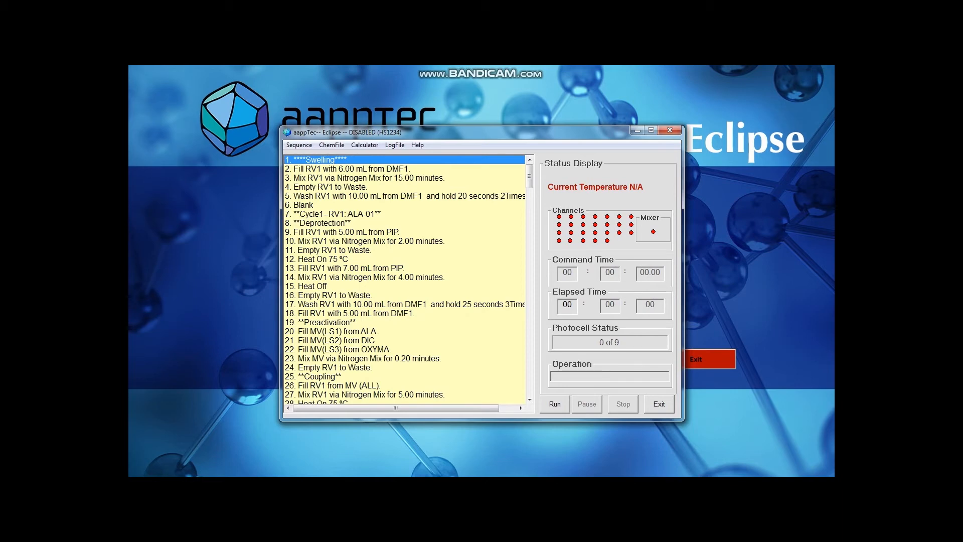
Review the generated commands, start the run from the first Swelling line and pause it during the DMF1 fill of RV1
scroll(404, 281, down, 2)
scroll(404, 281, down, 1)
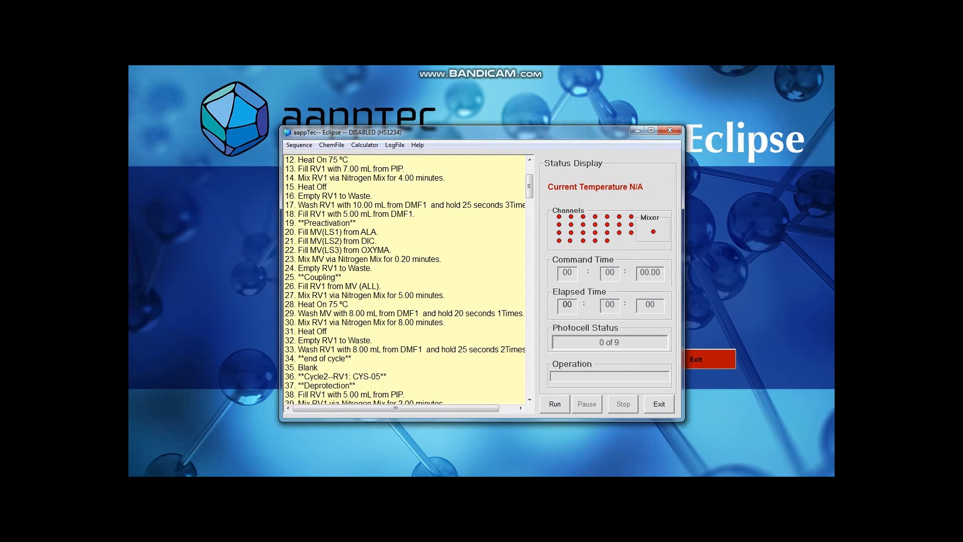
drag(530, 186, 529, 384)
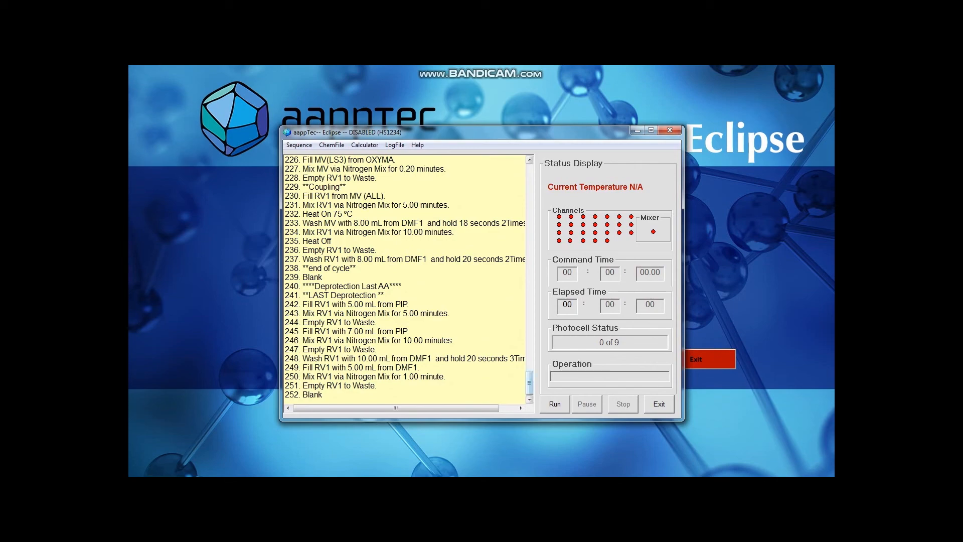
drag(530, 383, 530, 168)
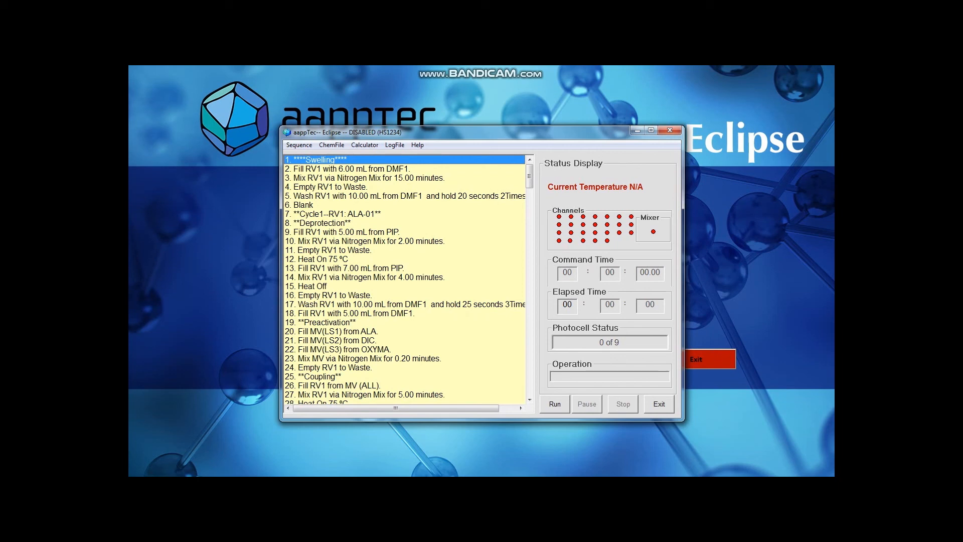
click(314, 188)
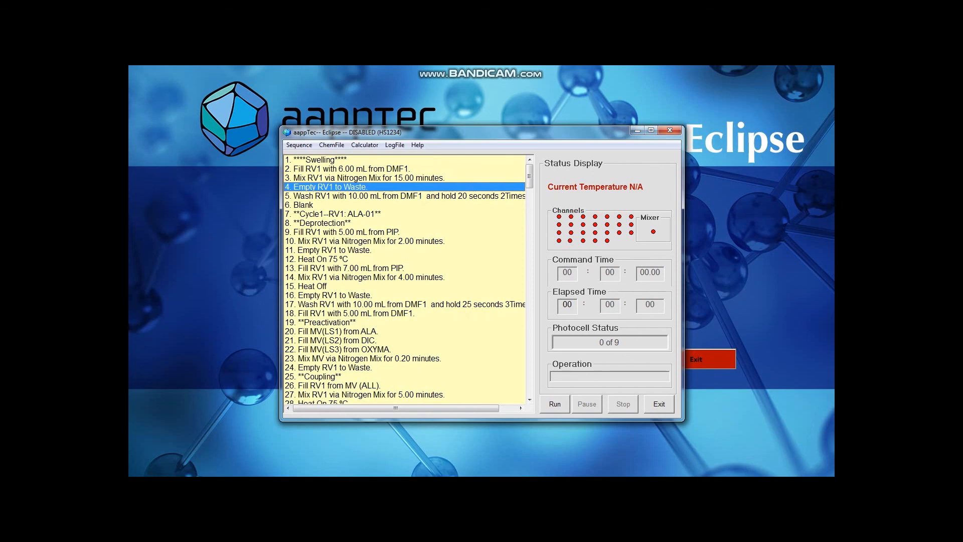
click(332, 160)
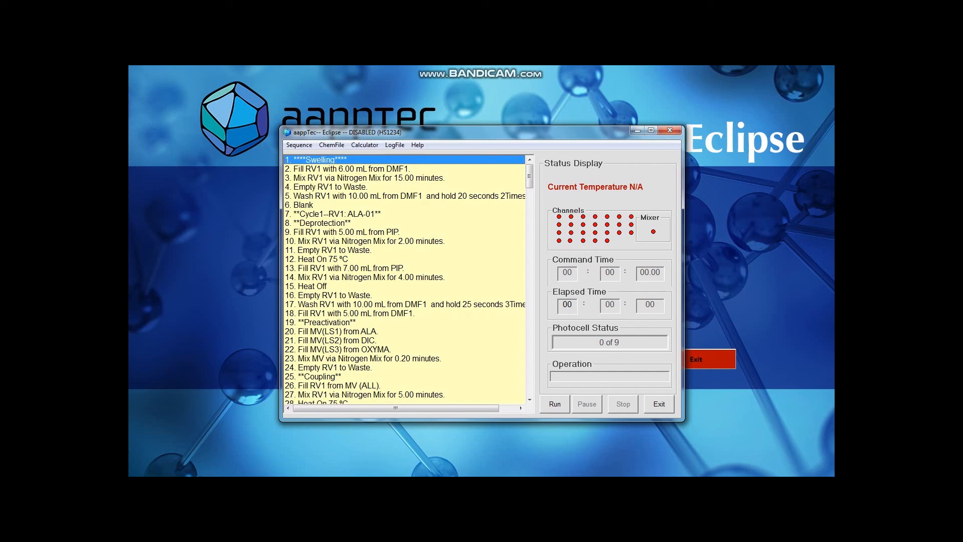
click(555, 404)
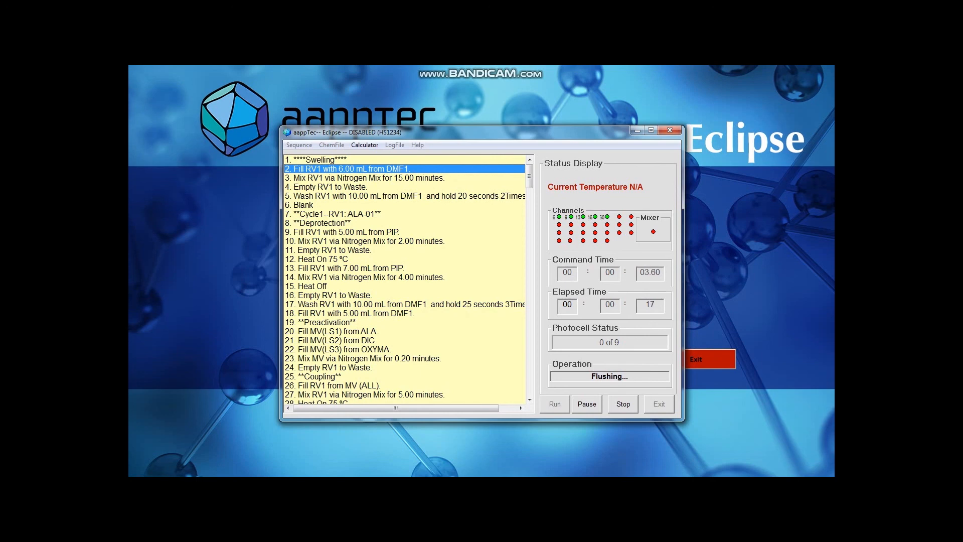
click(587, 405)
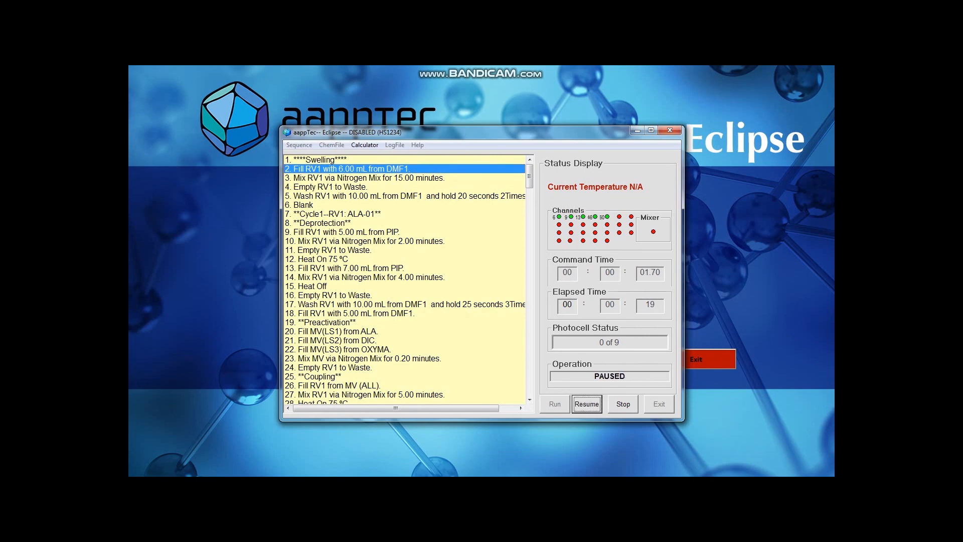